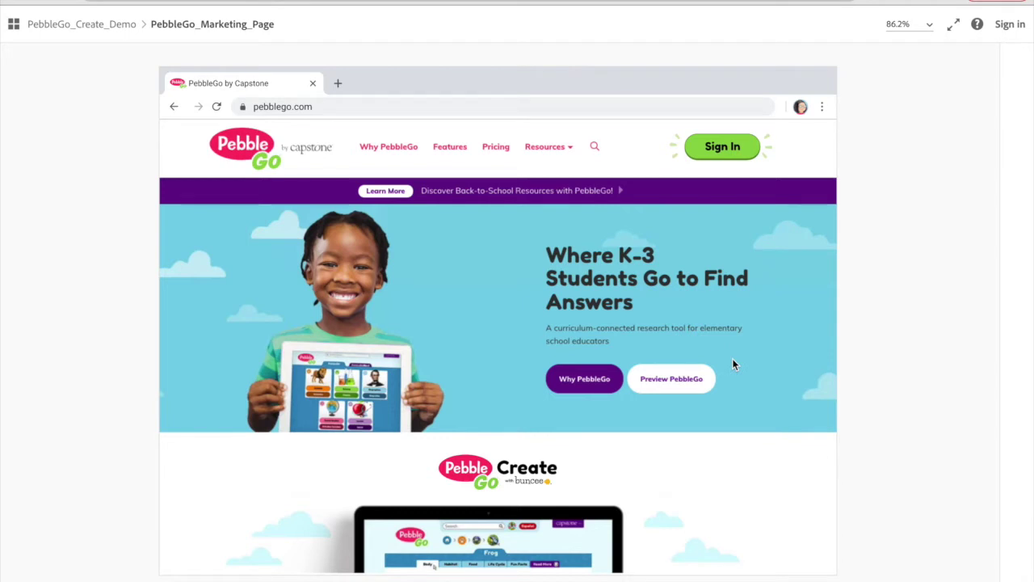
# Open the PebbleGo sign-in page from the pebblego.com marketing site
pyautogui.click(736, 151)
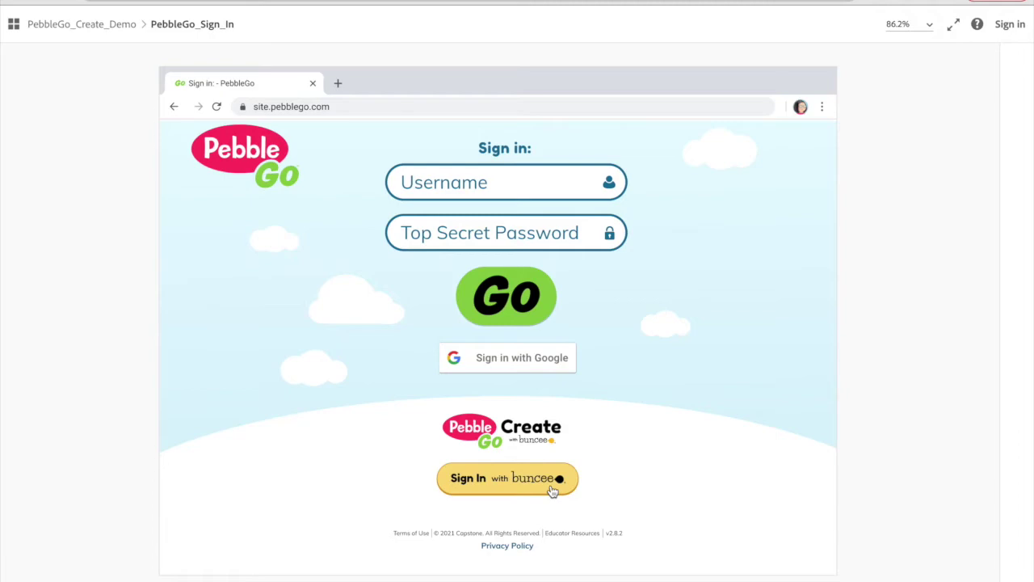
# Sign in with Buncee, then choose Create from the Capstone dropdown
pyautogui.click(553, 491)
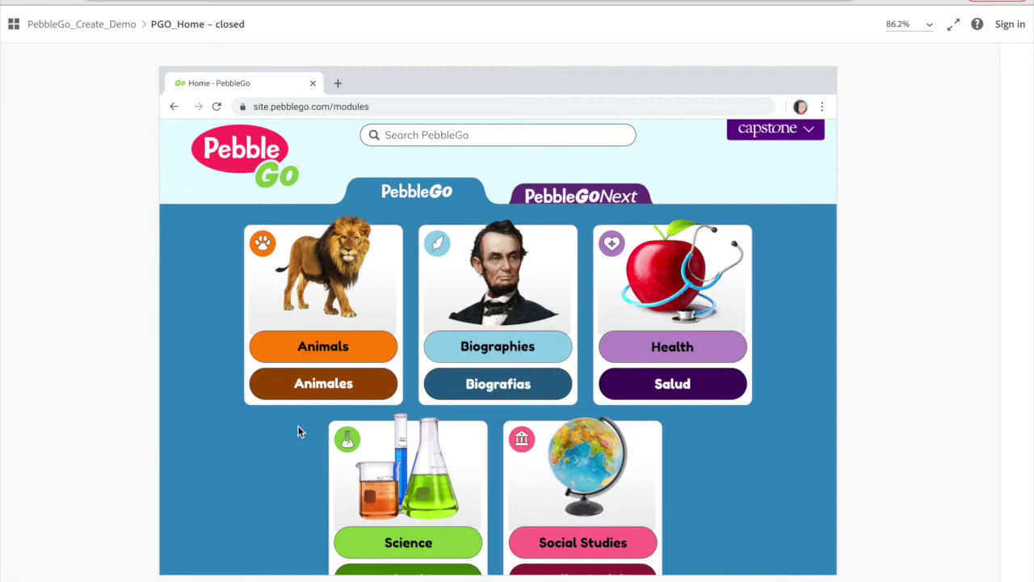
pyautogui.click(810, 134)
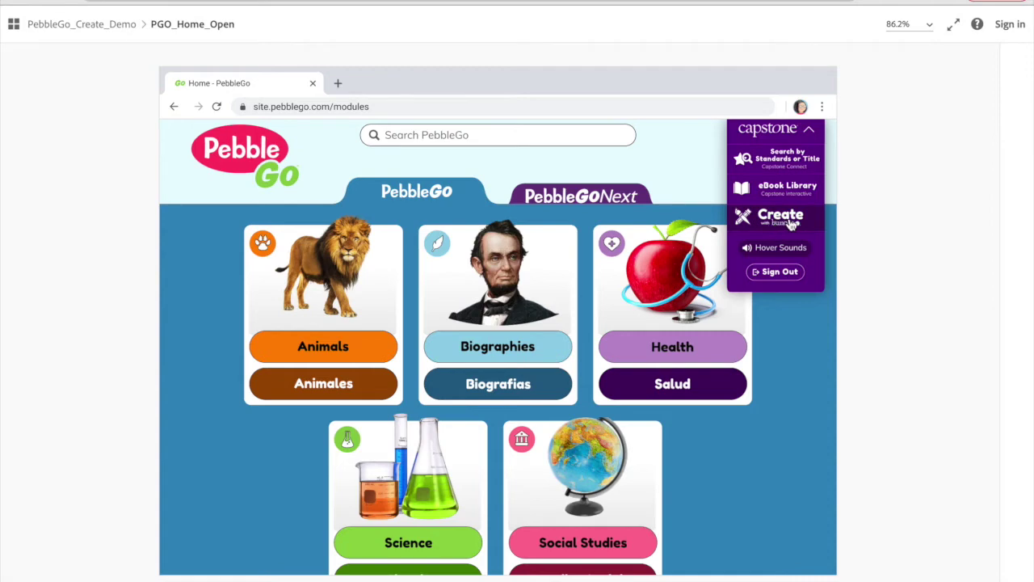
pyautogui.click(791, 223)
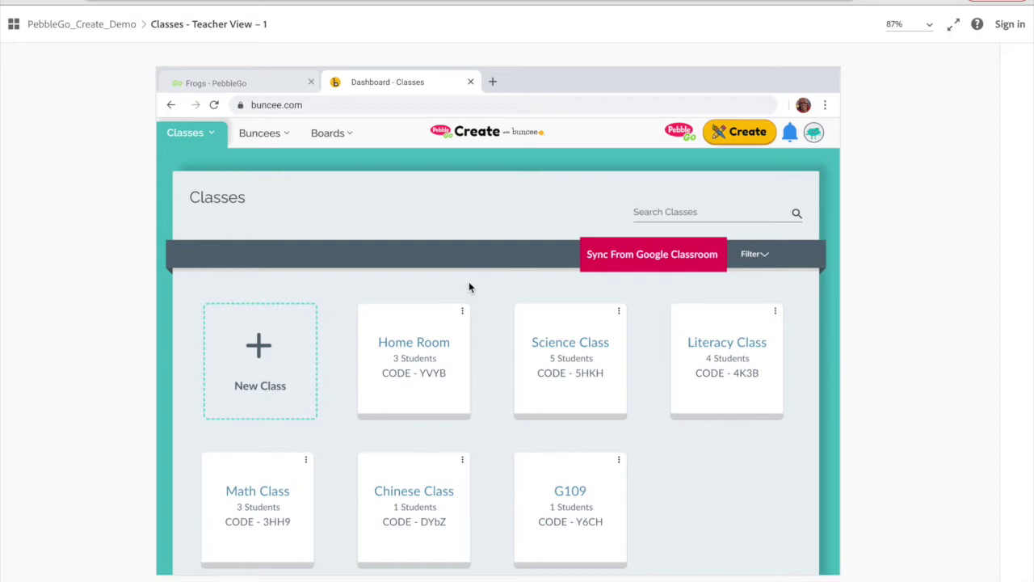
# Open Science Class and expand the first student's three Buncees, including PebbleGo Frogs
pyautogui.click(410, 358)
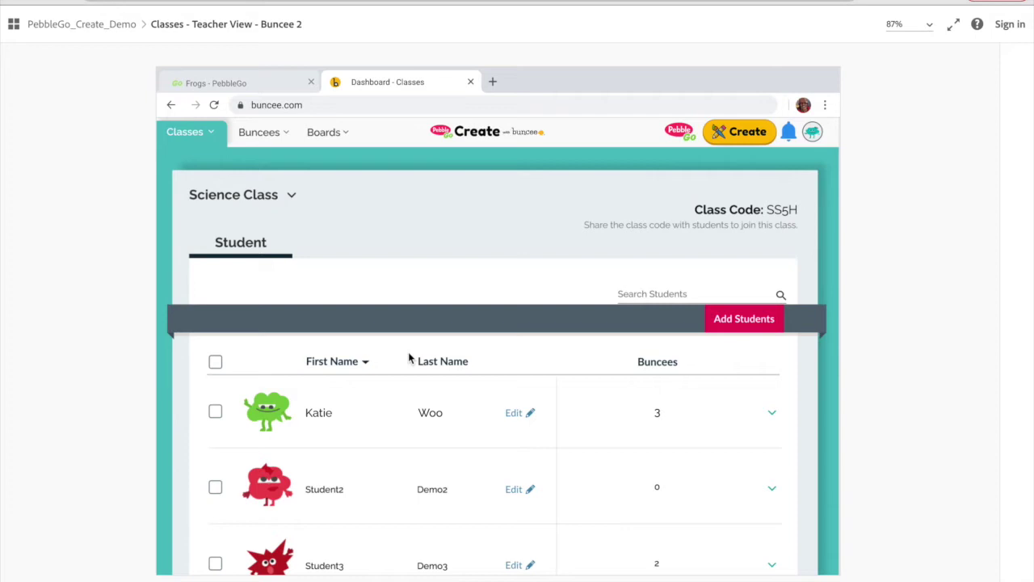
pyautogui.click(309, 418)
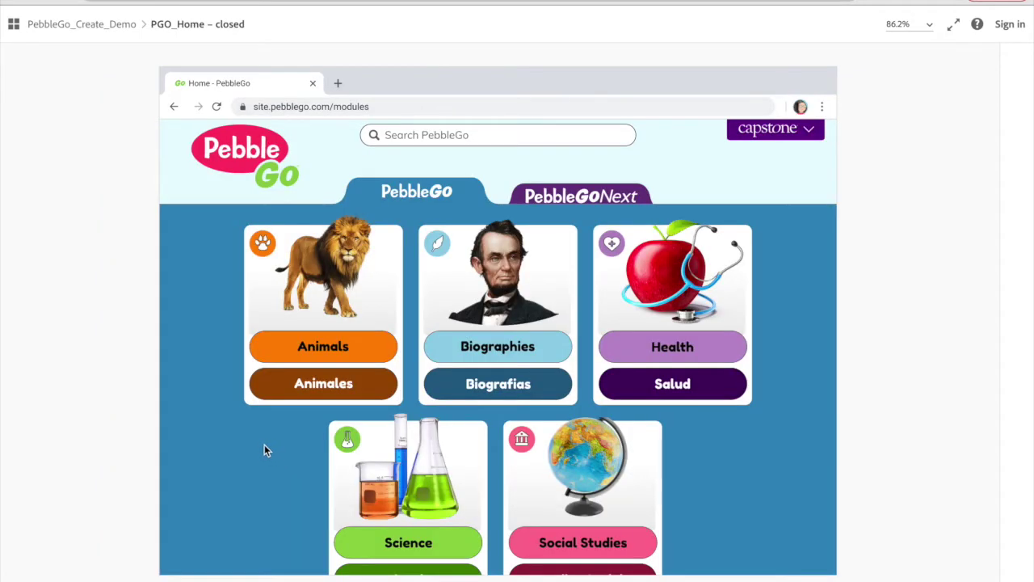
# Browse Animals > Amphibians > Frogs and create a new blank Buncee from that article
pyautogui.click(353, 348)
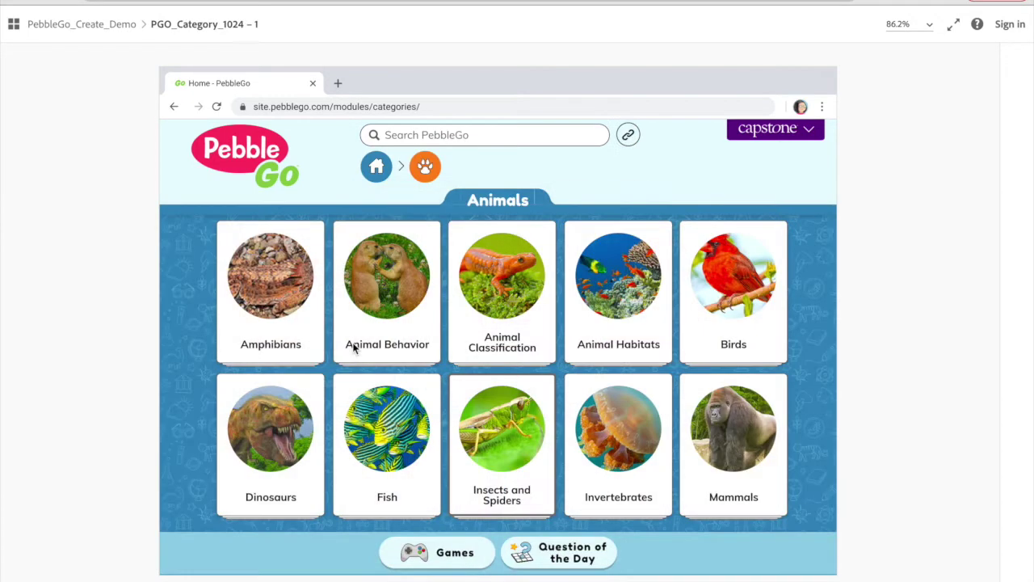
pyautogui.click(271, 300)
pyautogui.click(271, 285)
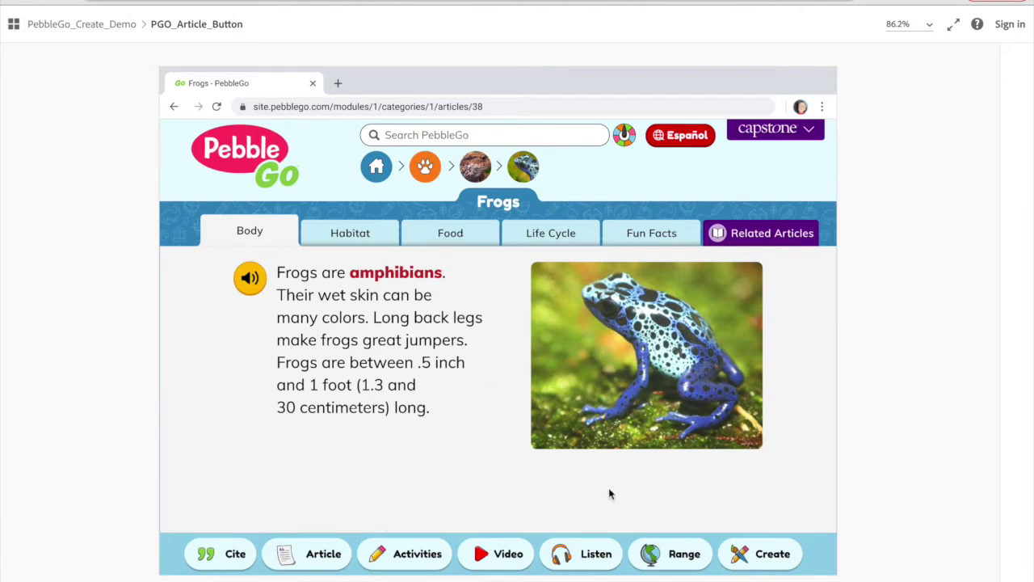
pyautogui.click(772, 556)
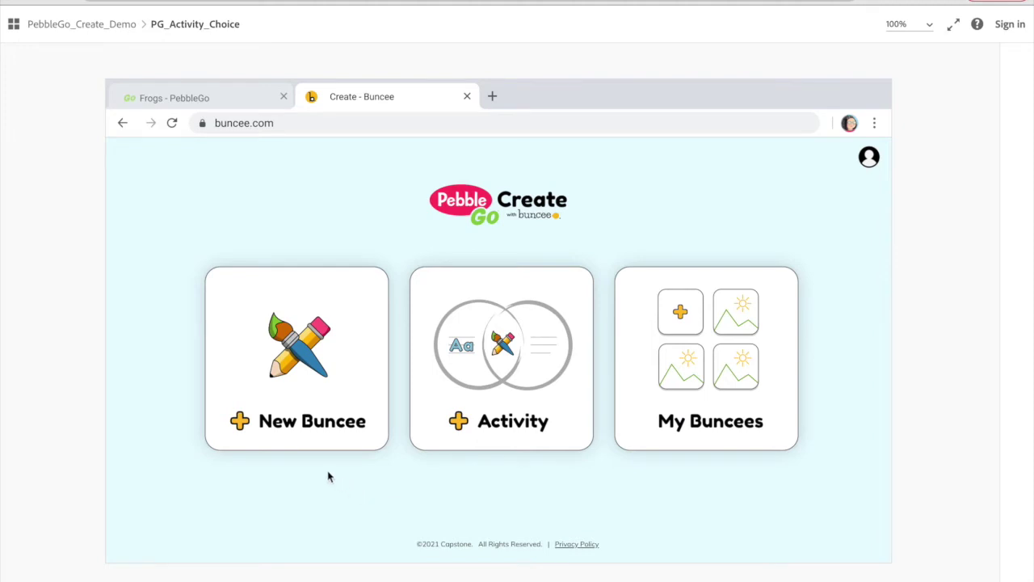
pyautogui.click(320, 360)
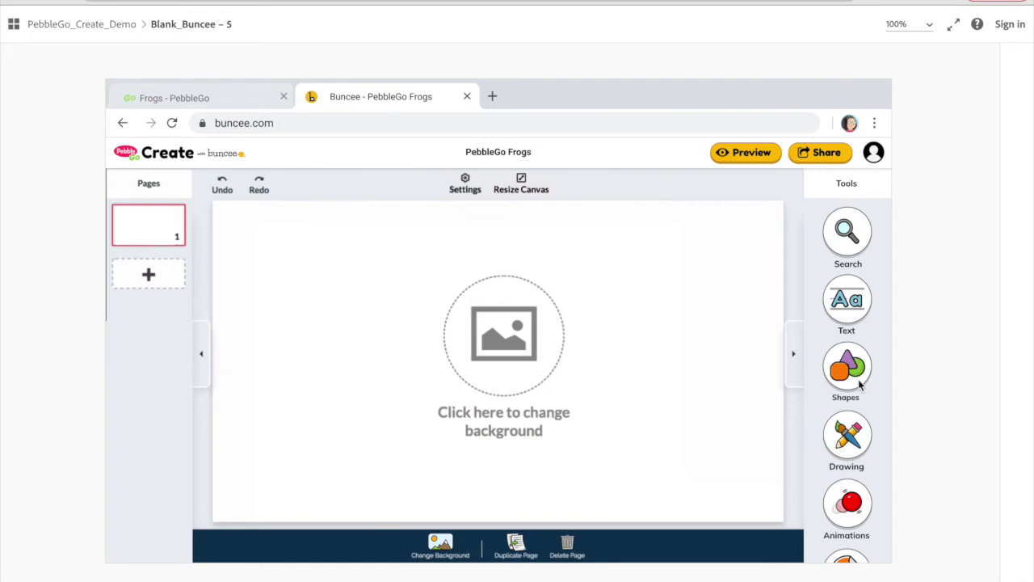
pyautogui.scroll(-1, 859, 386)
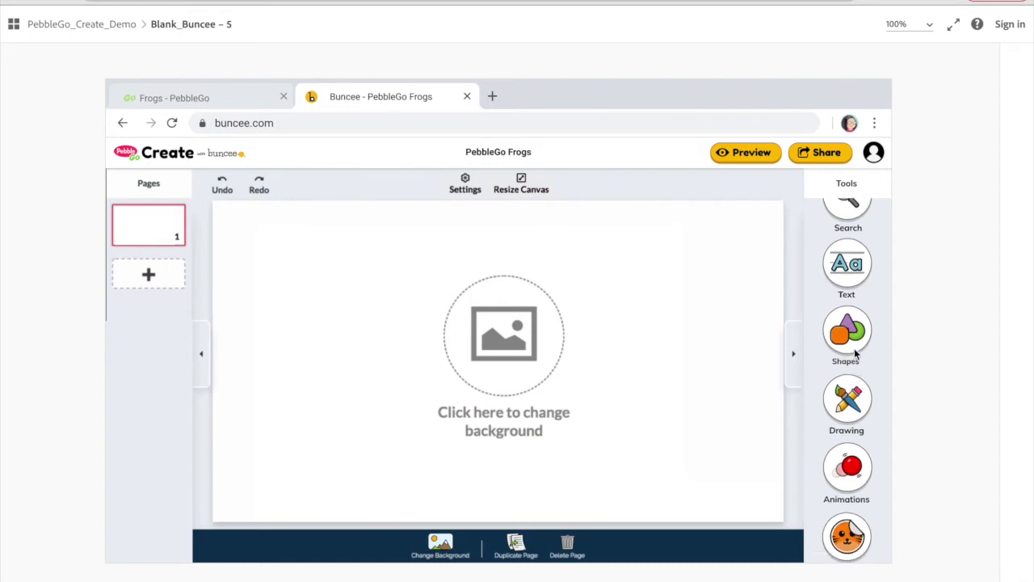
pyautogui.scroll(-1, 864, 420)
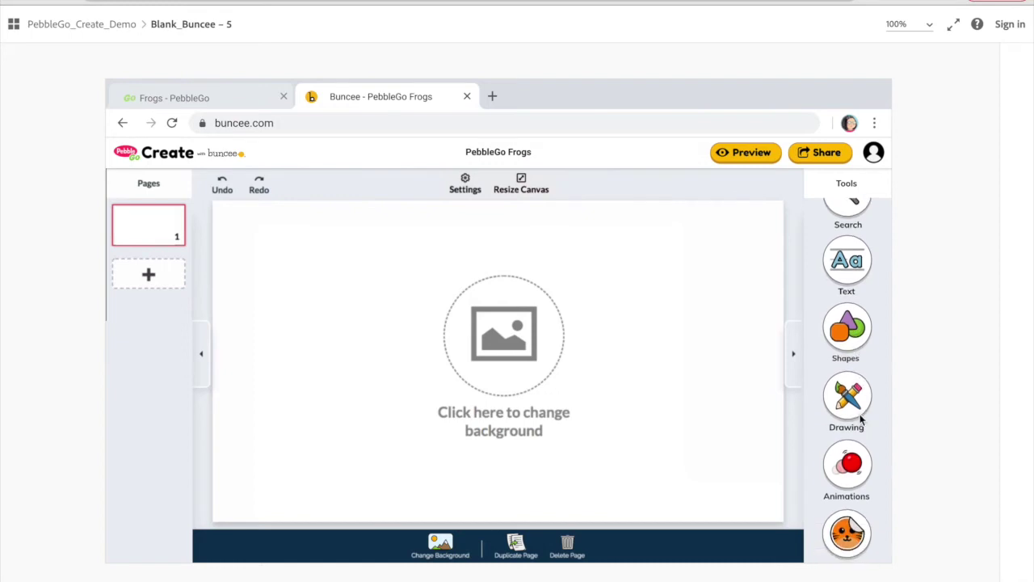
pyautogui.scroll(-2, 861, 417)
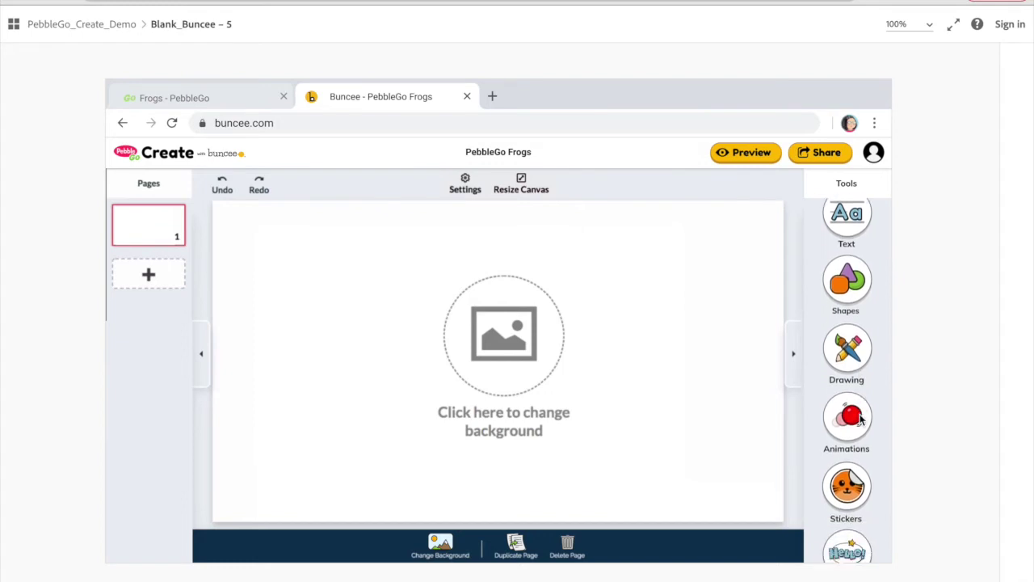
pyautogui.scroll(-2, 855, 388)
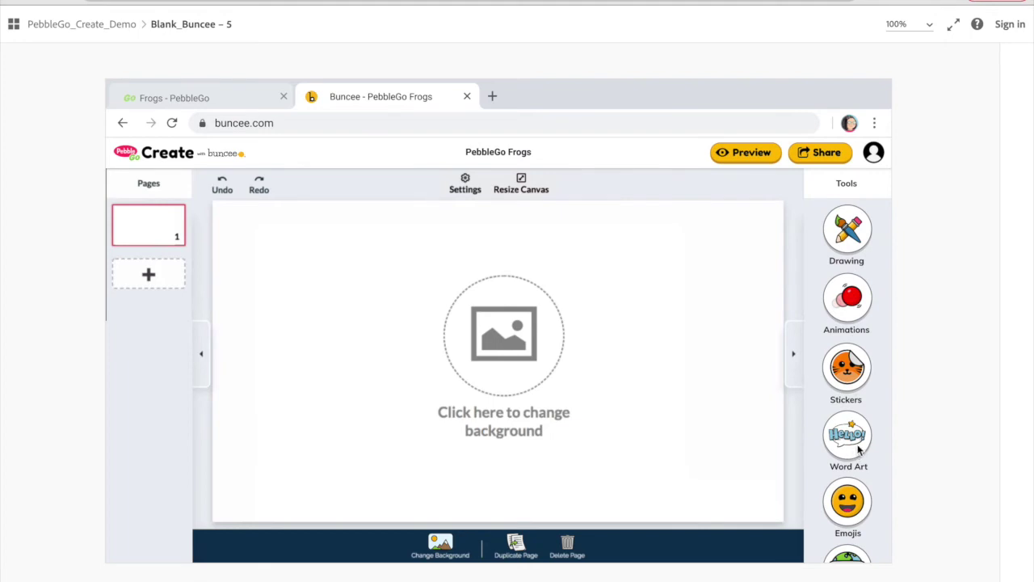
pyautogui.scroll(-2, 866, 507)
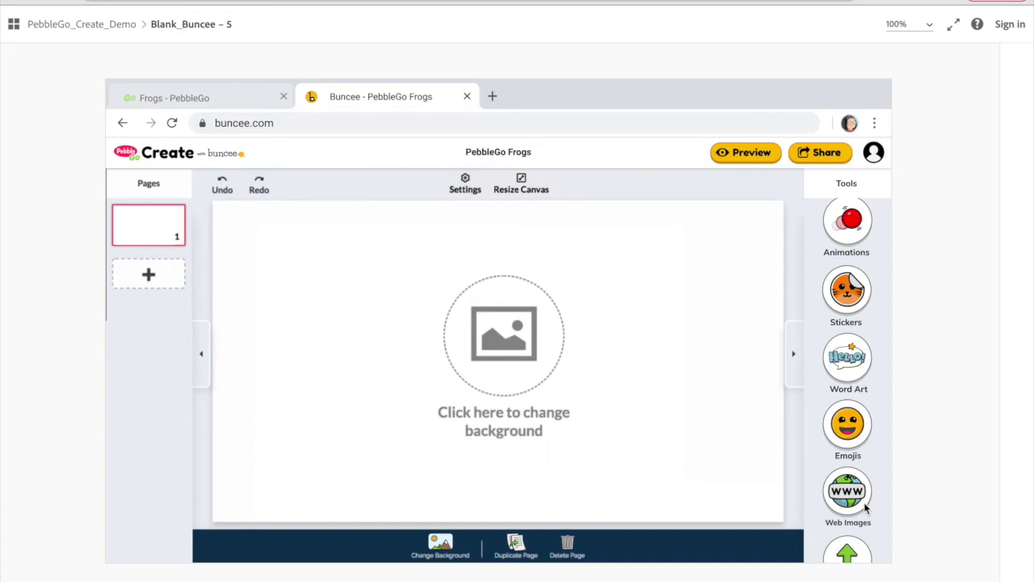
pyautogui.scroll(-2, 867, 508)
pyautogui.scroll(-1, 856, 495)
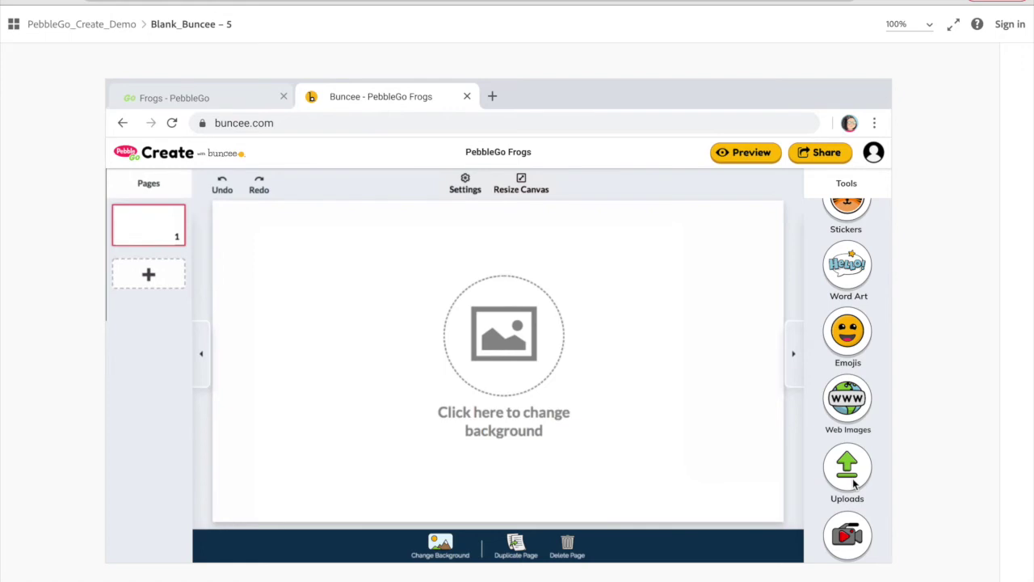
pyautogui.scroll(-3, 853, 478)
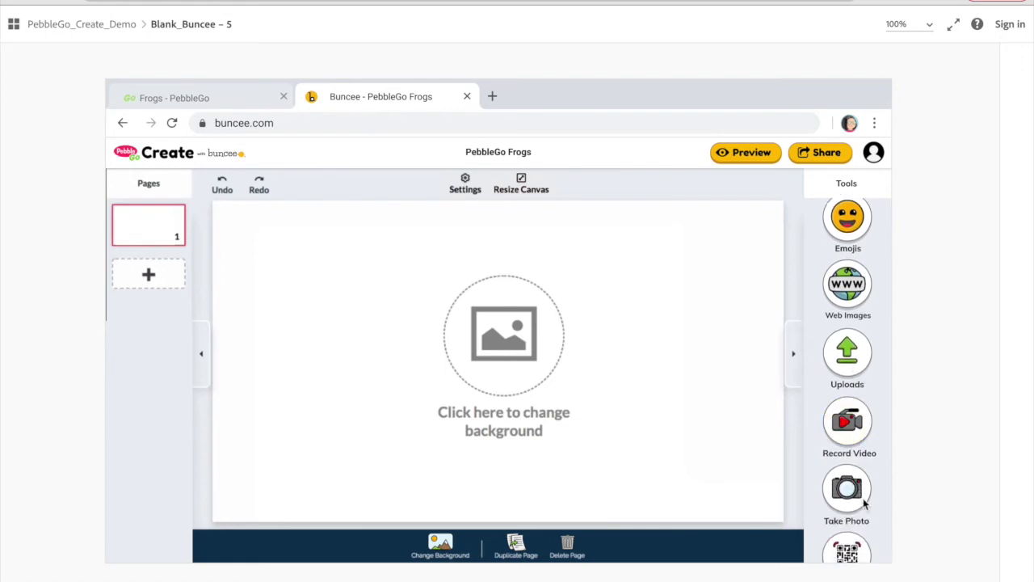
pyautogui.scroll(-1, 865, 504)
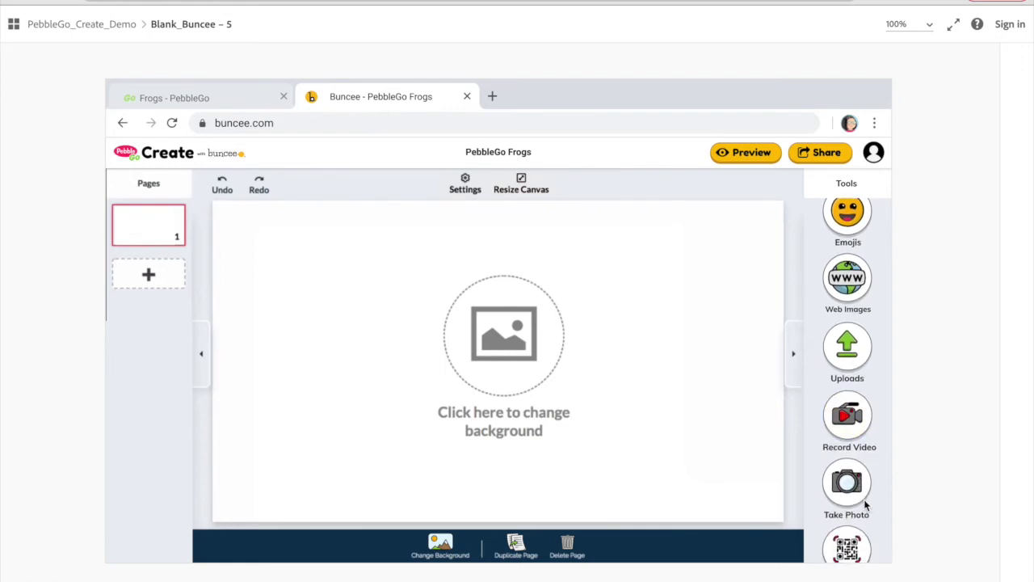
pyautogui.scroll(-2, 865, 505)
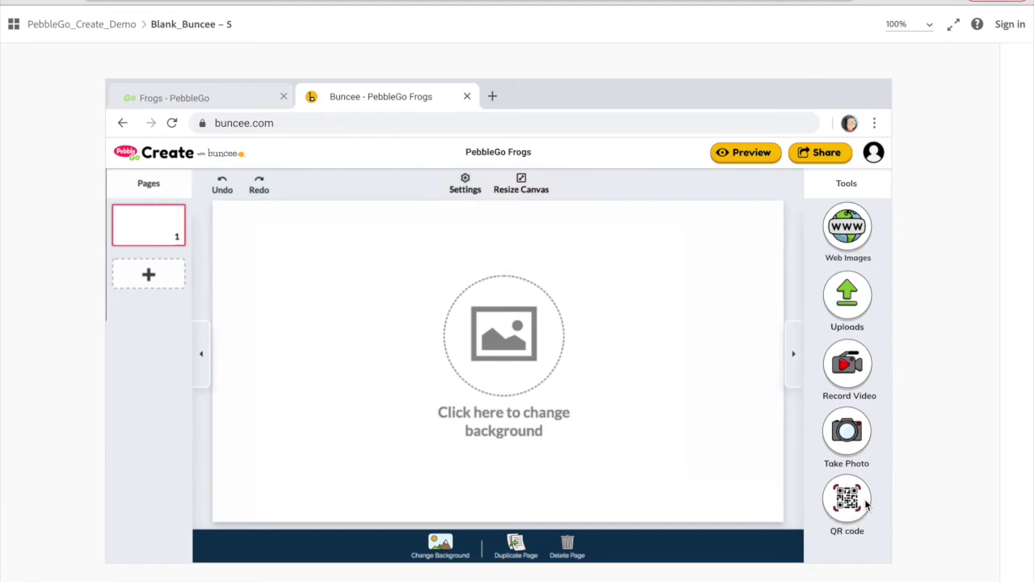
pyautogui.scroll(8, 862, 497)
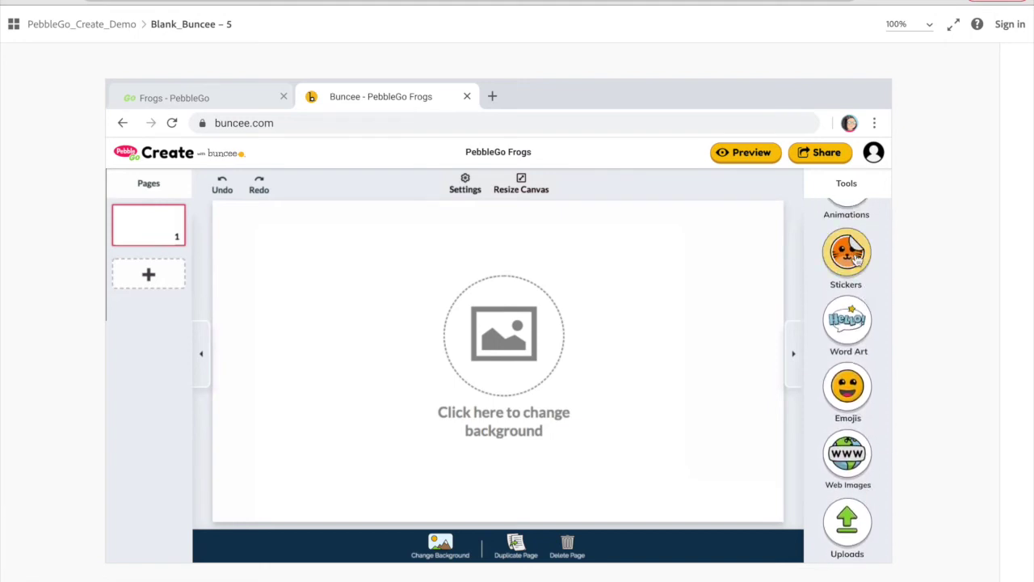
pyautogui.click(857, 257)
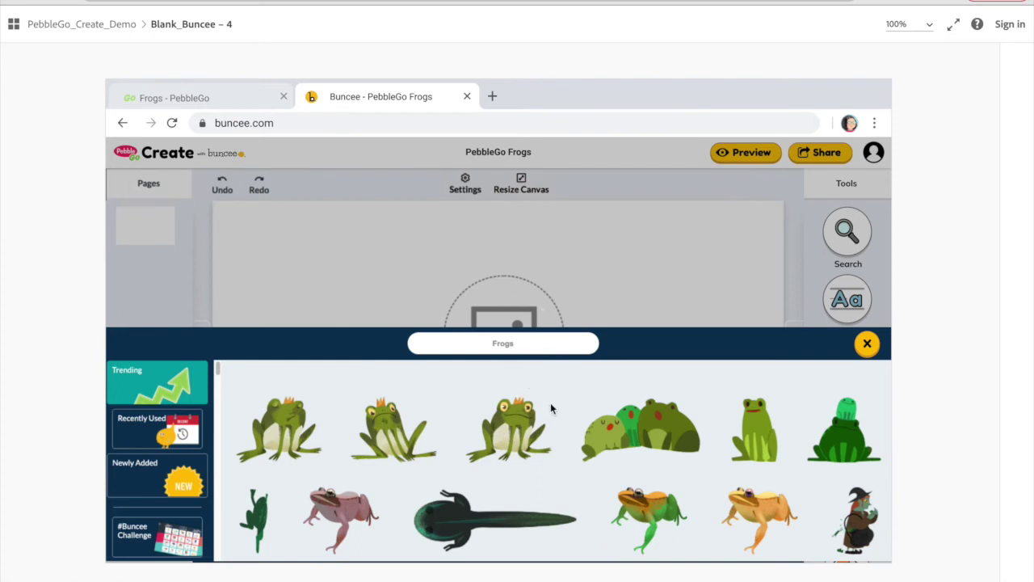
pyautogui.click(868, 343)
pyautogui.scroll(-3, 849, 446)
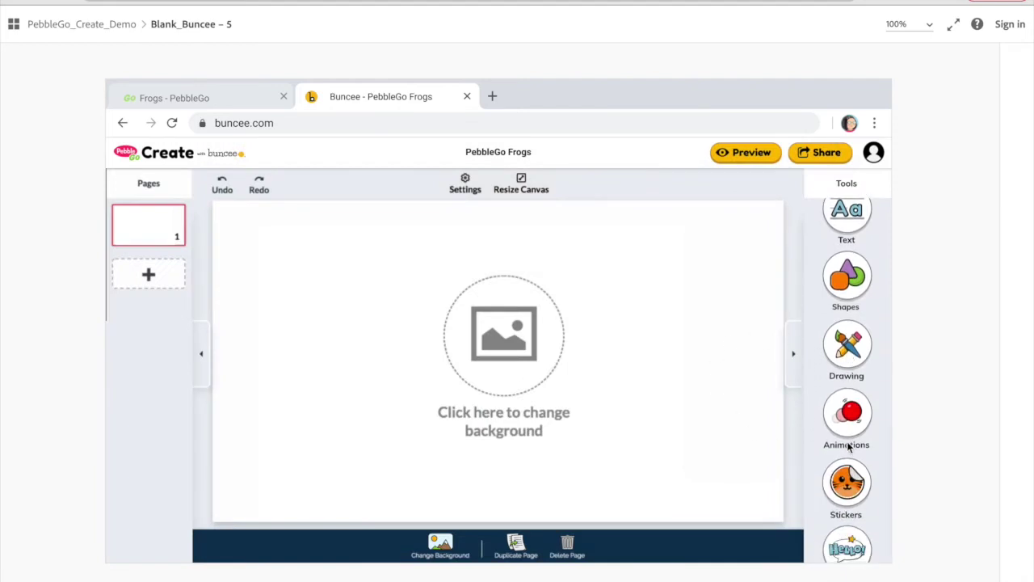
pyautogui.scroll(-3, 848, 445)
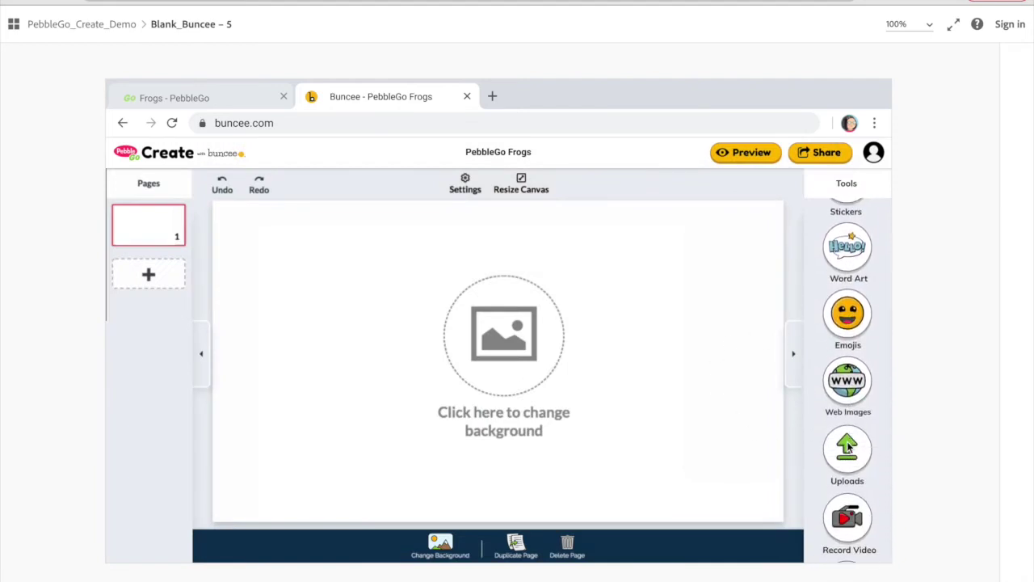
pyautogui.click(855, 503)
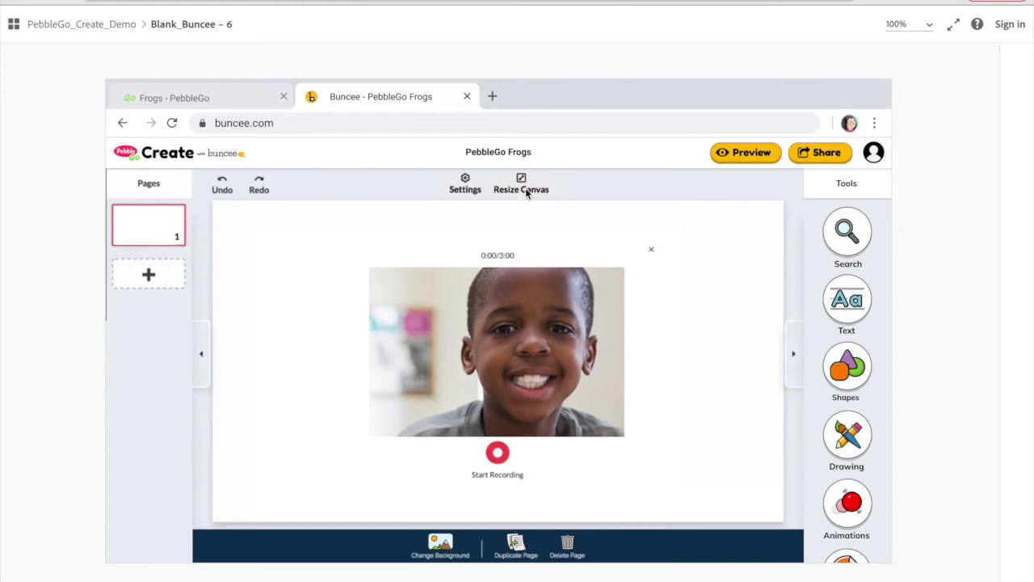
pyautogui.click(223, 188)
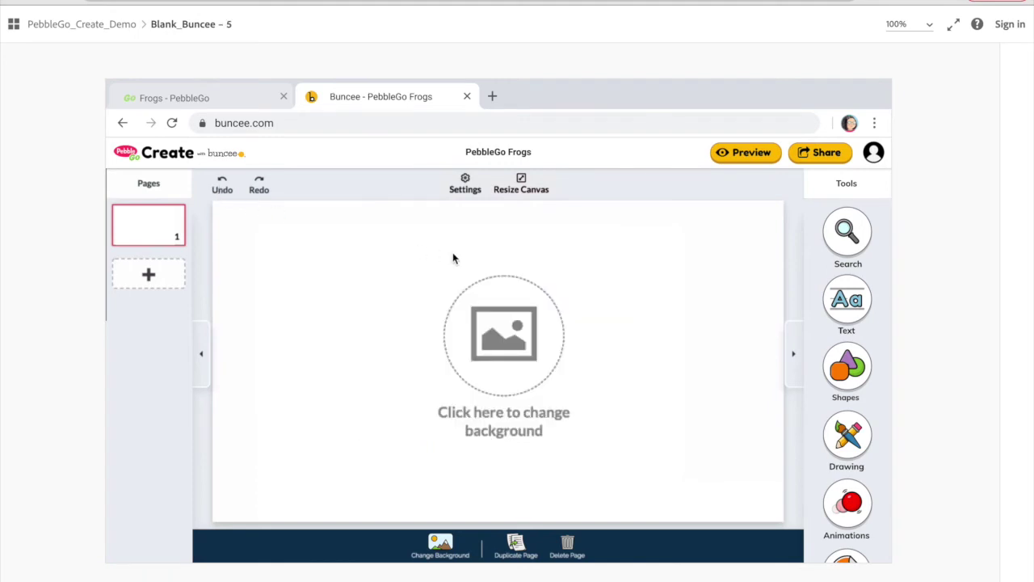
# Return to PebbleGo Create home and start a Show and Tell Activity for Frogs
pyautogui.click(122, 126)
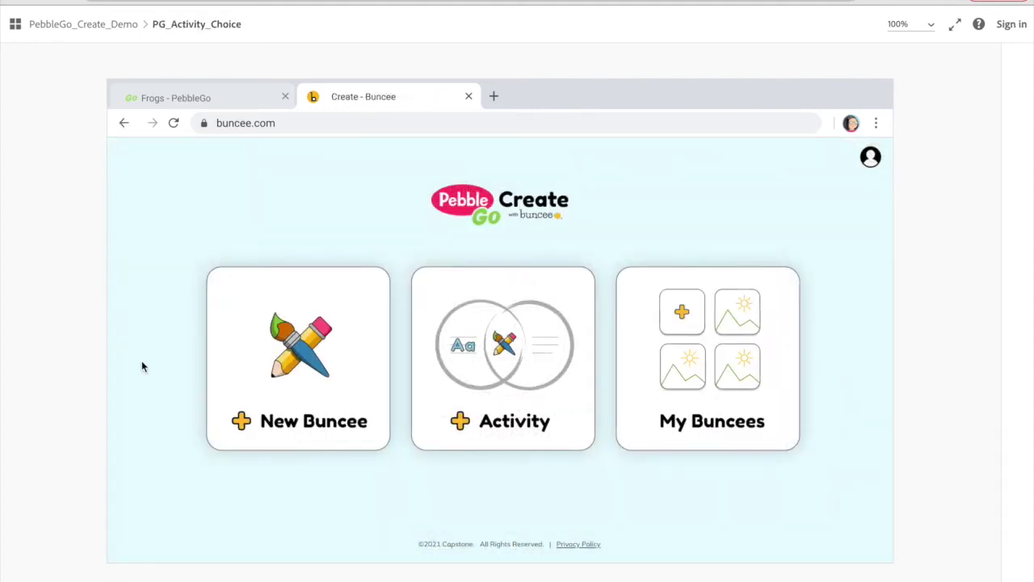
pyautogui.click(573, 402)
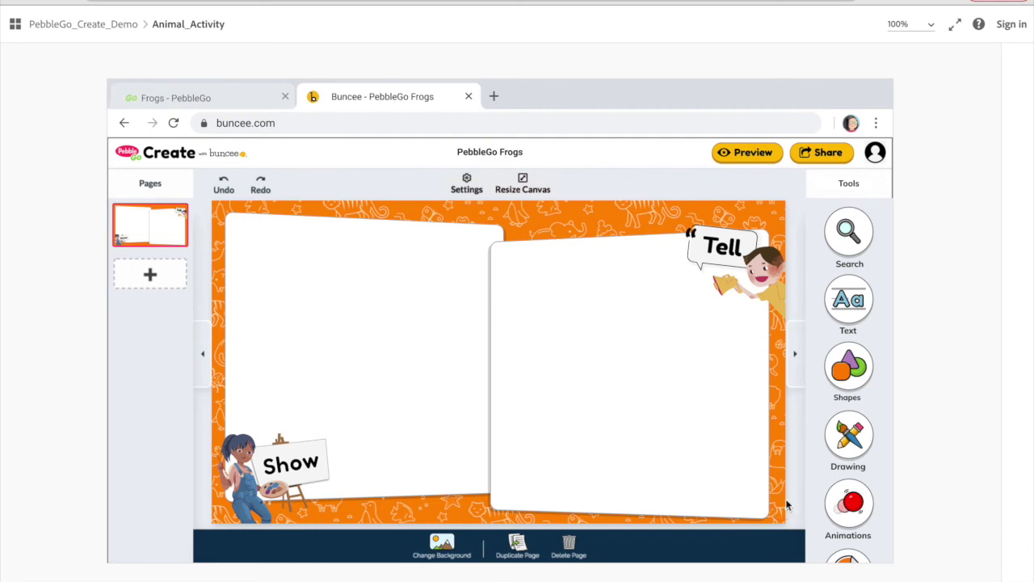
pyautogui.scroll(-3, 871, 437)
pyautogui.scroll(-1, 871, 434)
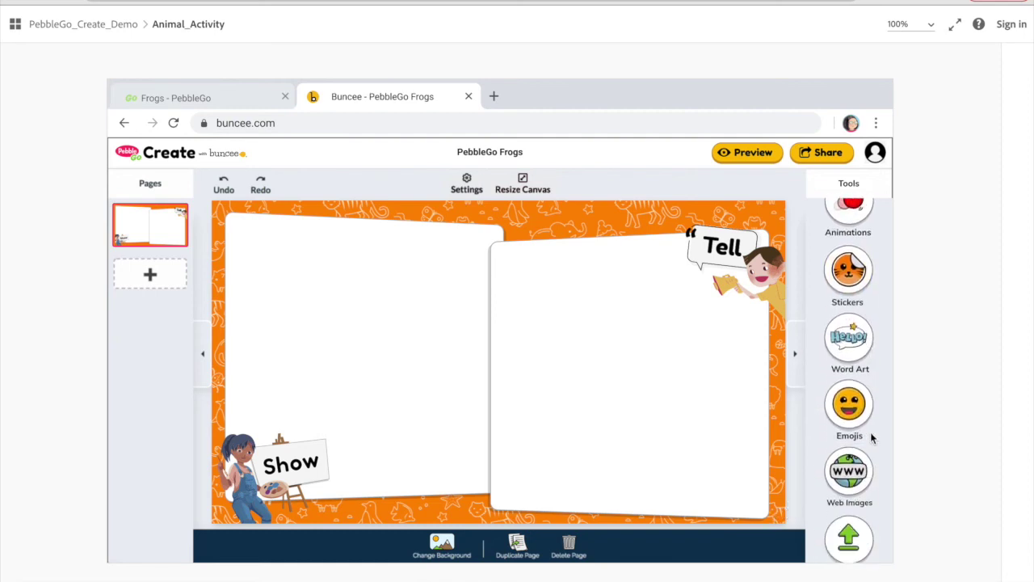
pyautogui.scroll(-2, 870, 520)
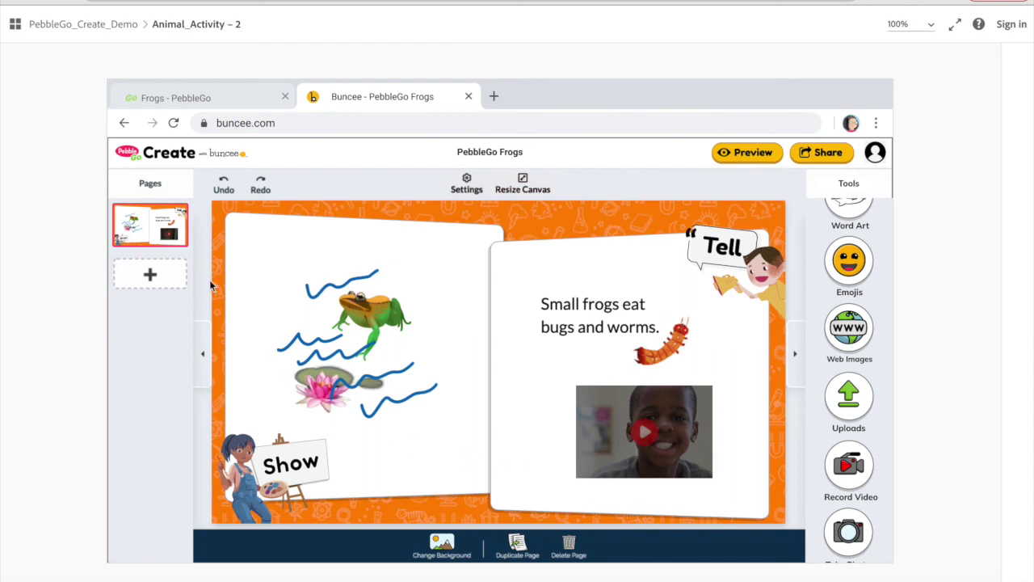
# Return to the PebbleGo Create home page once the frog page is finished
pyautogui.click(122, 124)
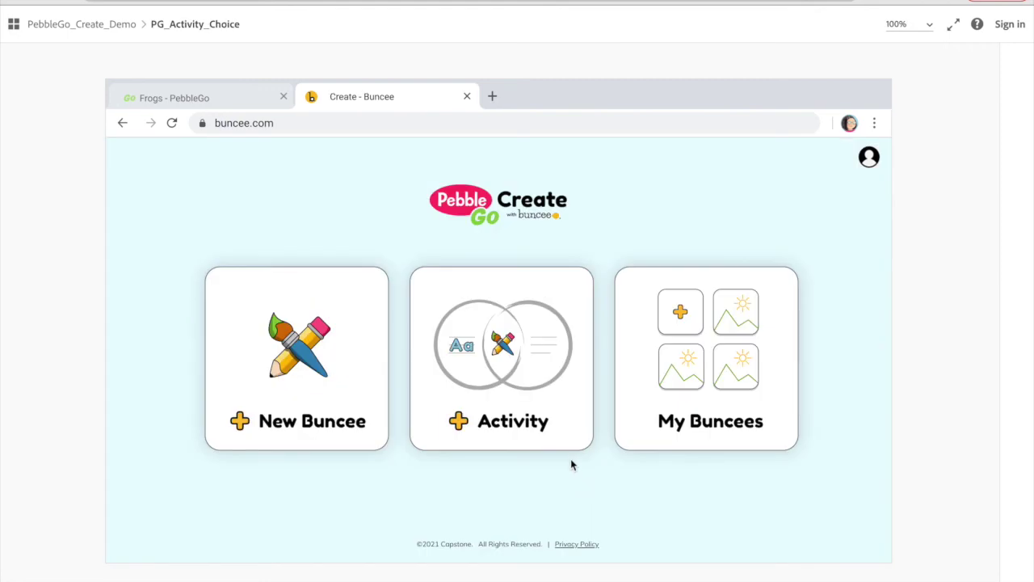
# Reopen the PebbleGo Frogs Buncee from the My Buncees dashboard
pyautogui.click(695, 391)
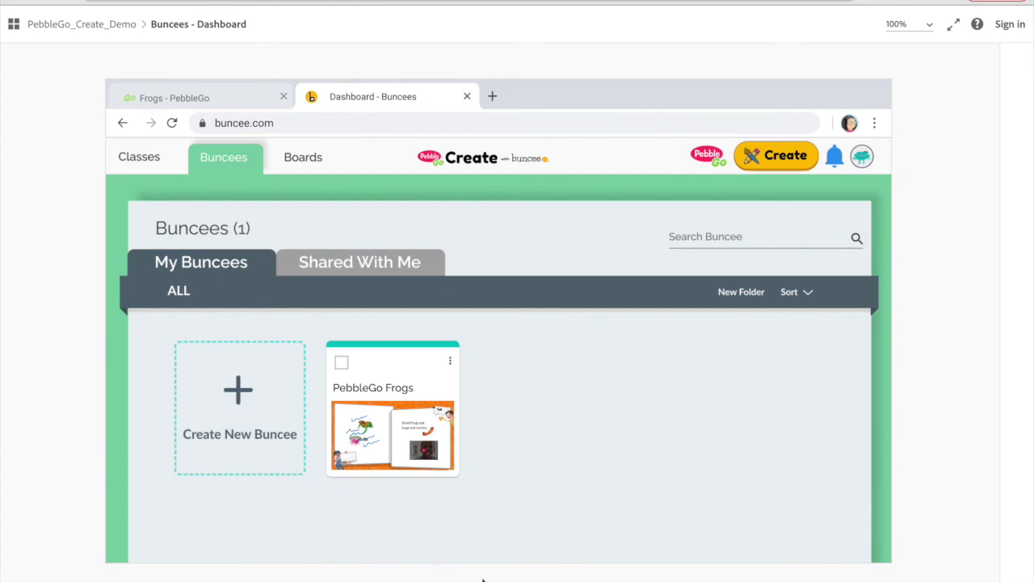
pyautogui.click(419, 447)
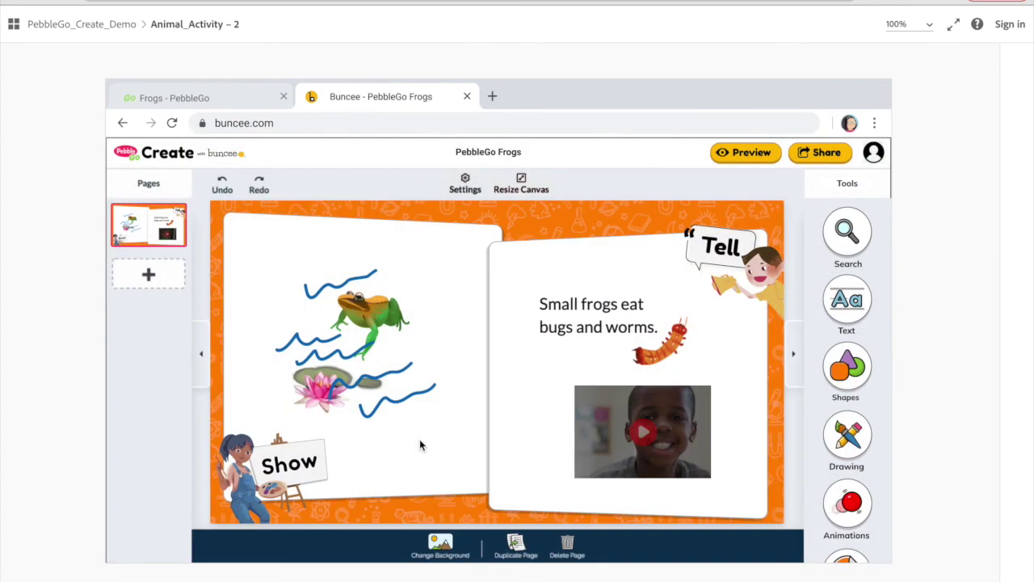